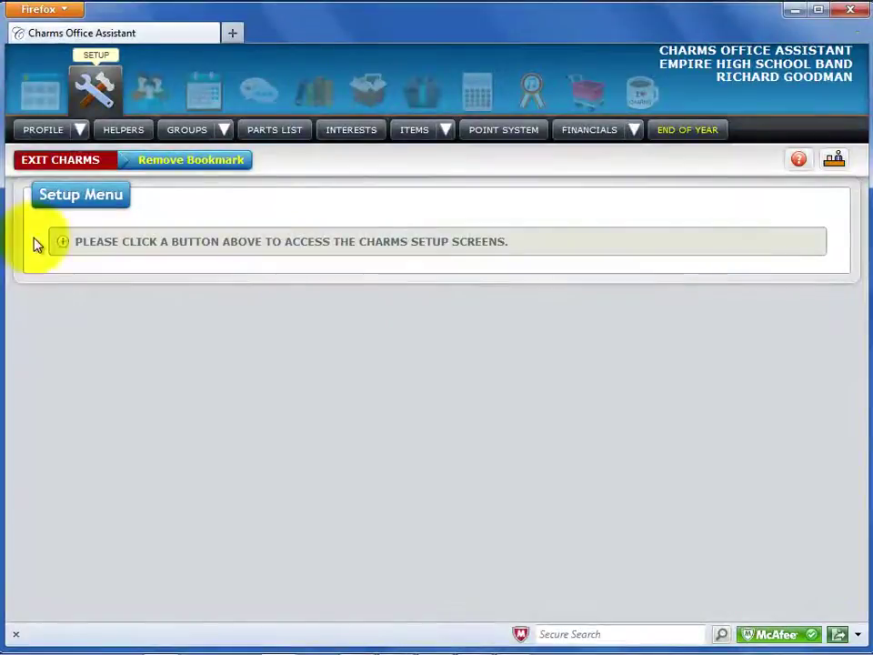
Step: Open the Setup Fundraisers 2011-2012 form from Finances > Fundraising, listing Butter Braids and Car Wash
left_click(635, 131)
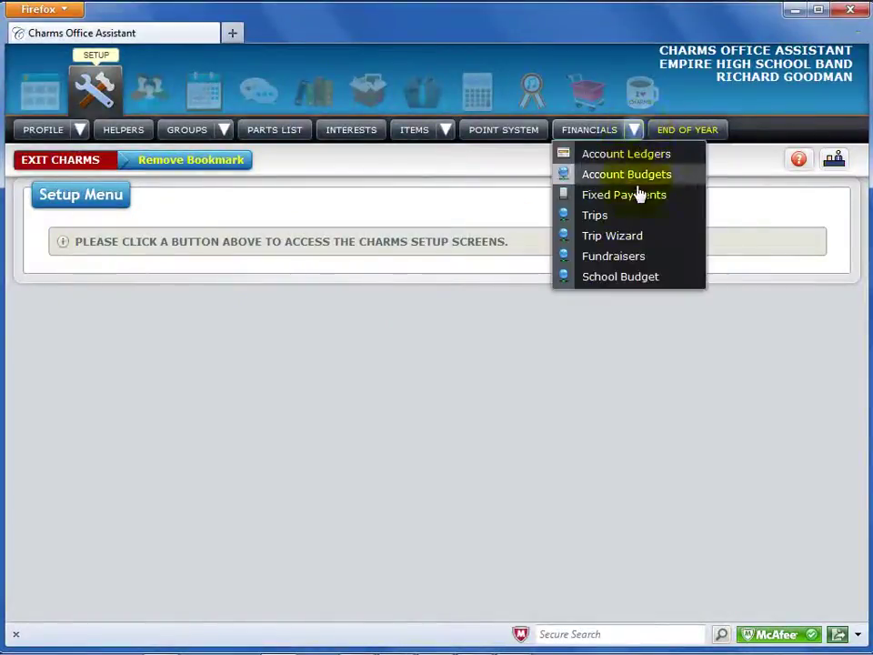
left_click(623, 255)
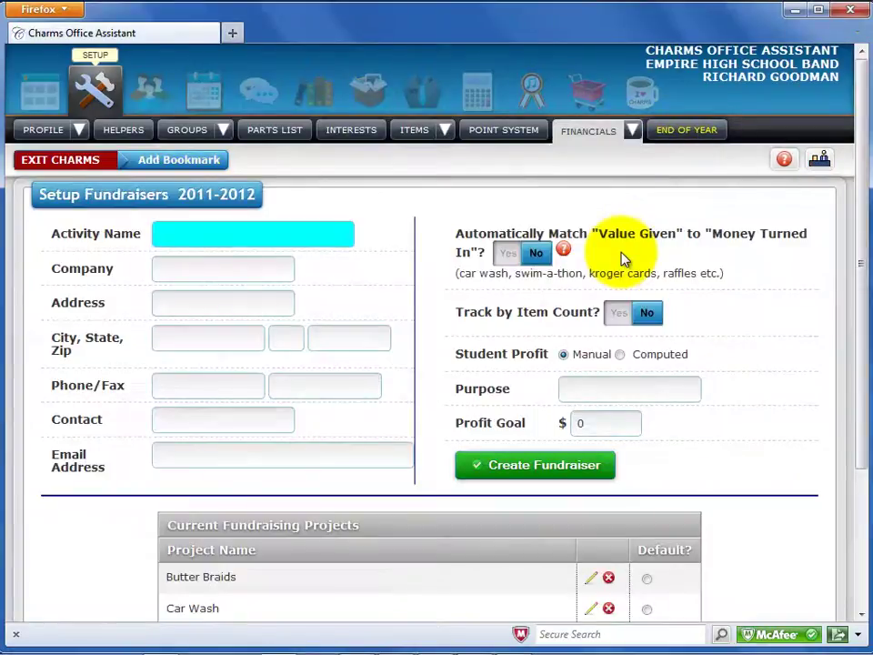
left_click(469, 91)
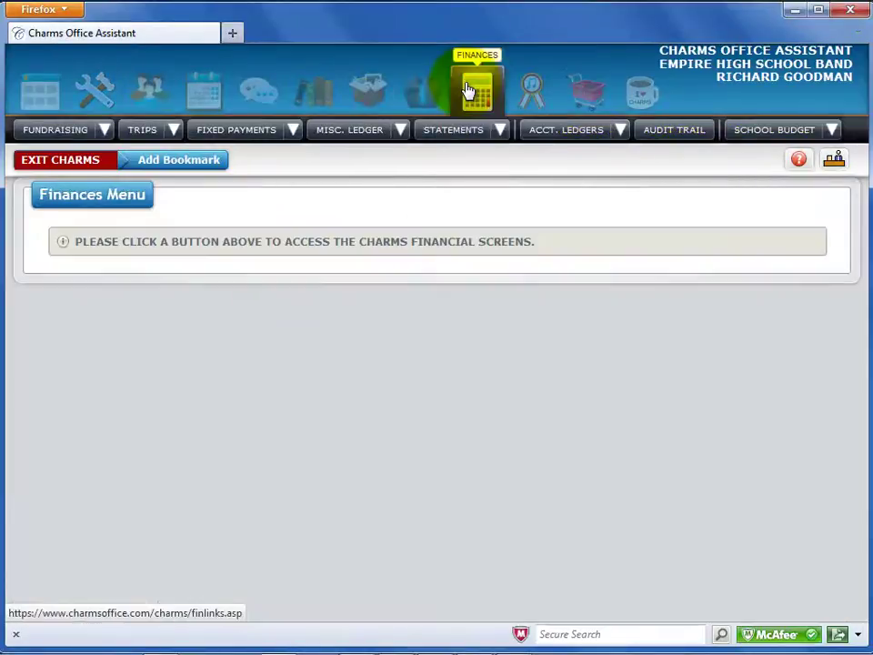
left_click(104, 128)
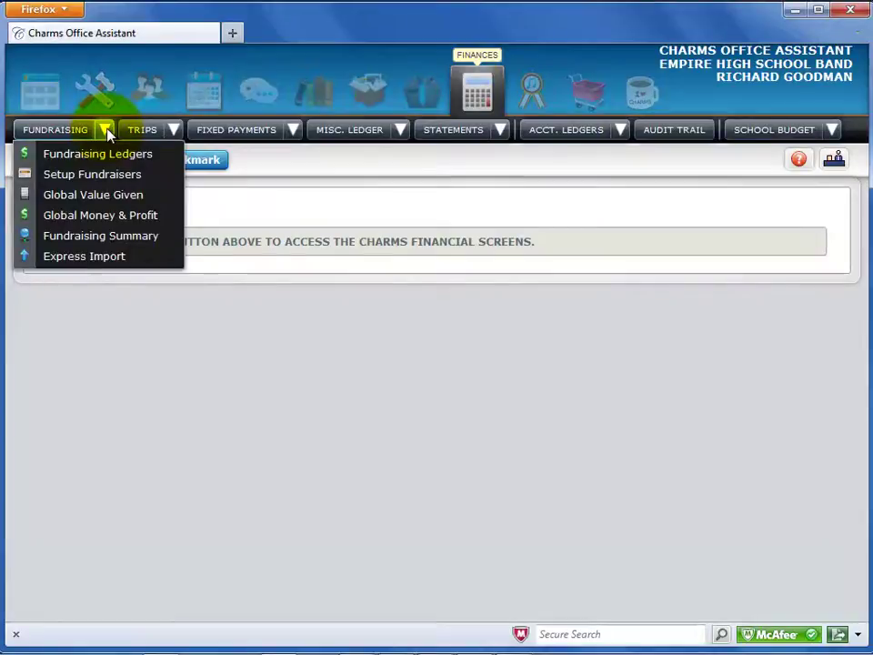
left_click(111, 180)
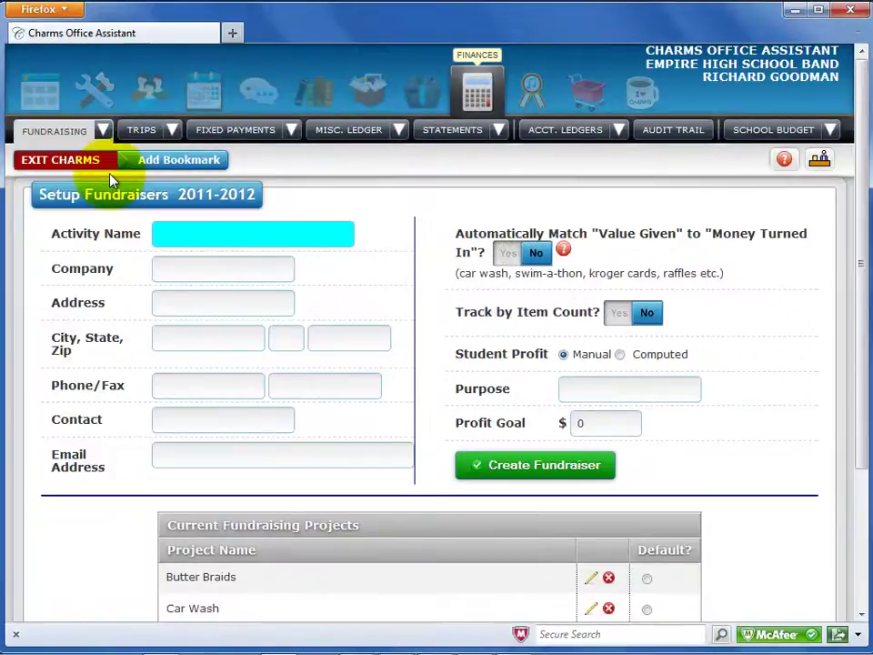
left_click(170, 233)
Step: Enter 'Fall 2011 Catalogue Sale' as the new fundraiser's activity name
type("Fall 2011 Catalogue Sale")
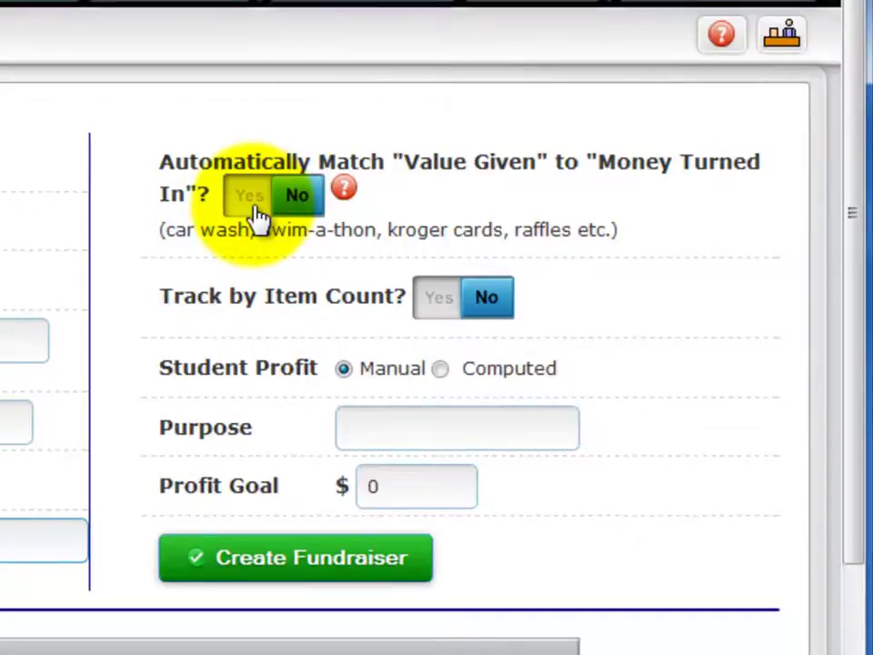
Step: Set Automatically Match Value Given to Money Turned In to Yes, then back to No
left_click(253, 205)
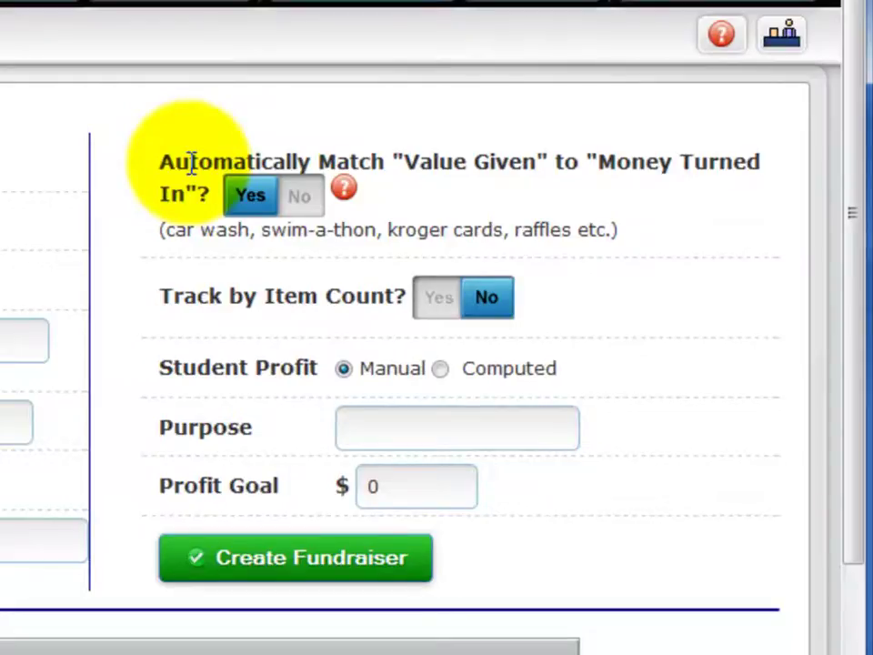
left_click(299, 209)
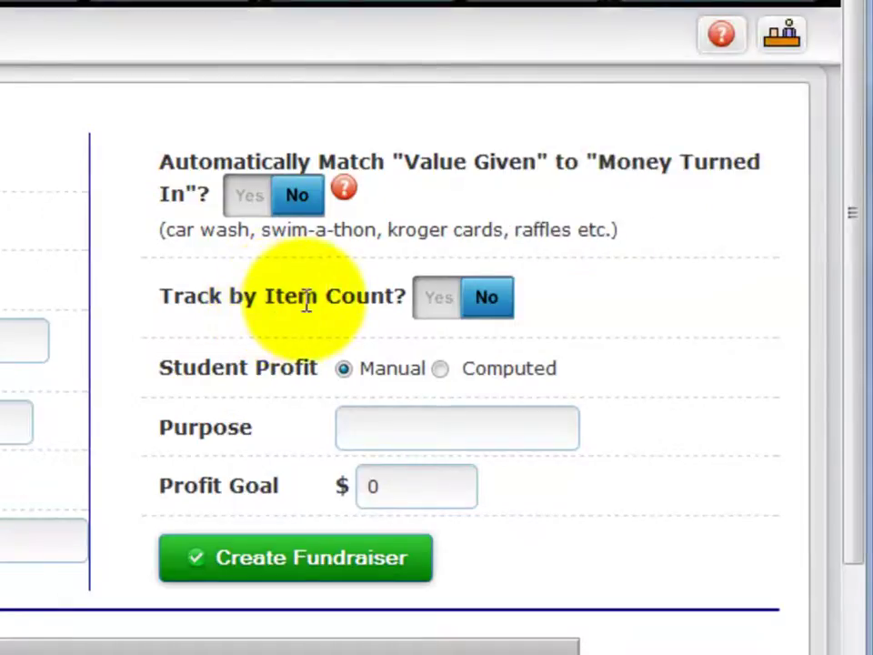
Step: Set Track by Item Count to Yes, revealing the Retail cost per item field
left_click(442, 300)
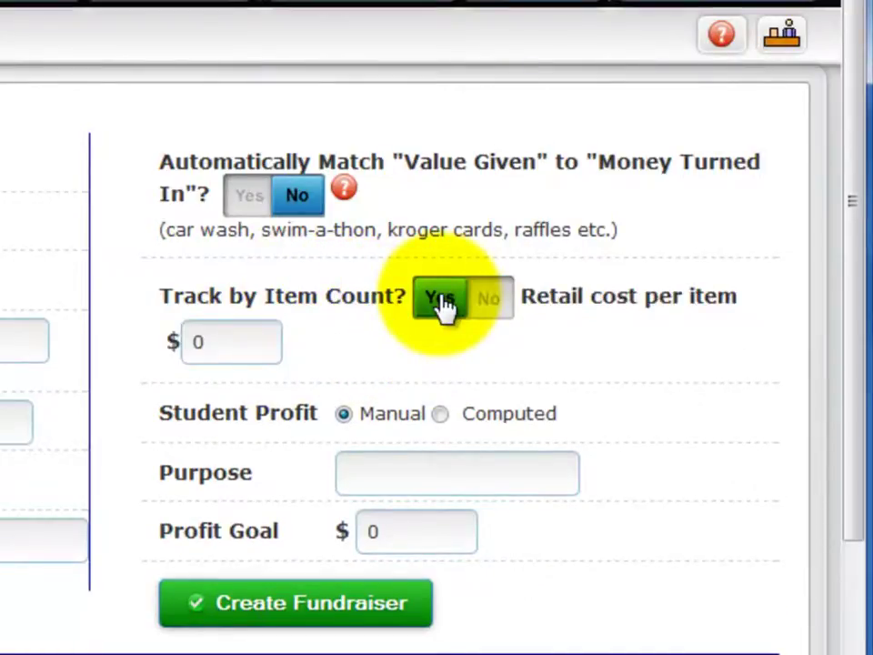
Step: Enter a 12.00 retail cost per item, set Track by Item Count to No, and make Student Profit Computed
double_click(195, 343)
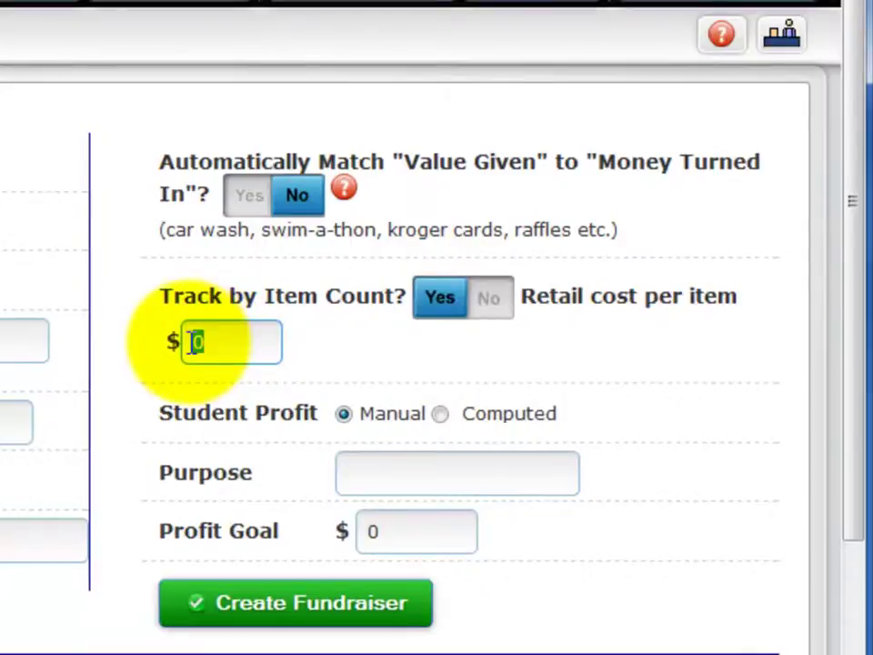
type("12.00")
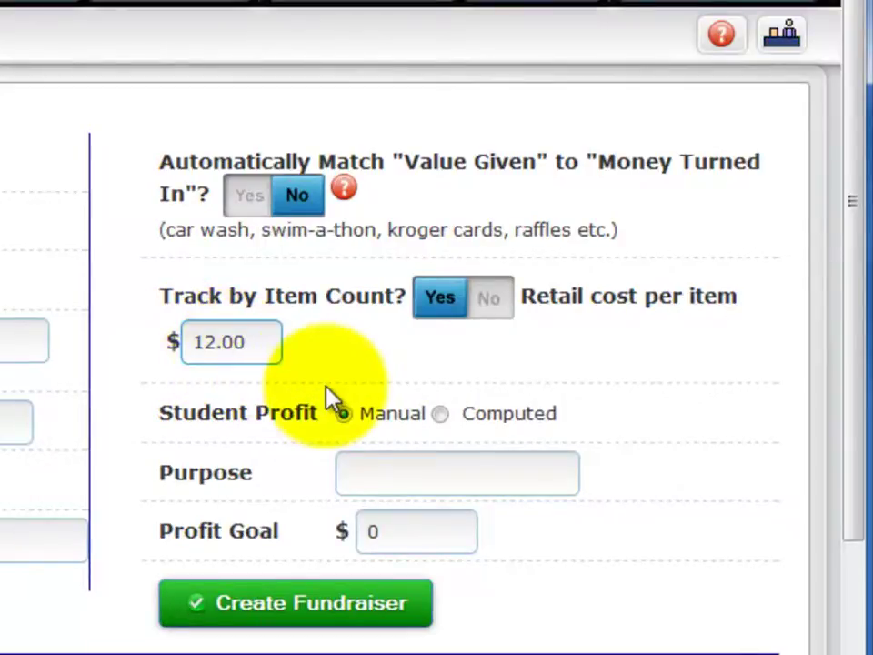
left_click(489, 305)
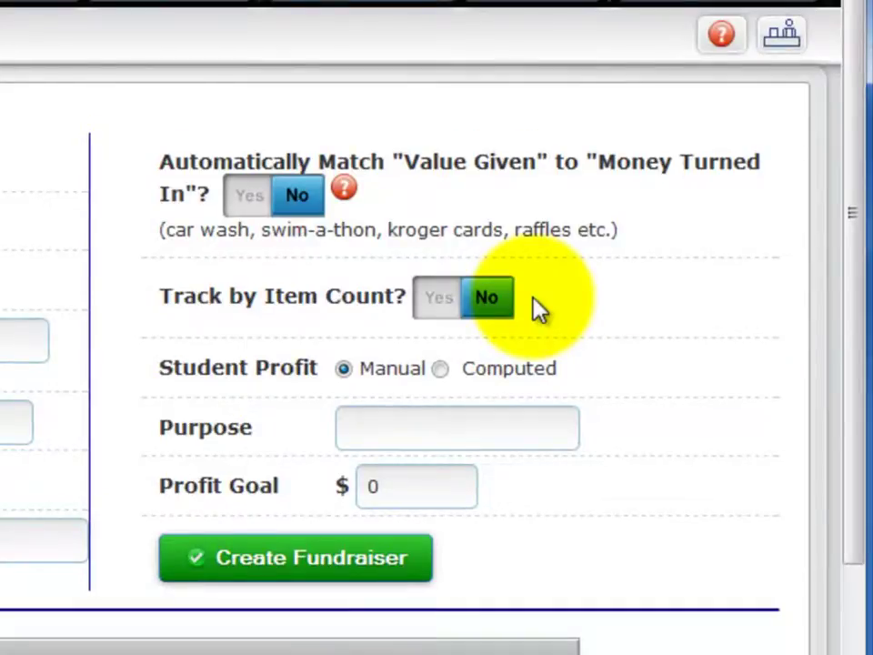
left_click(440, 371)
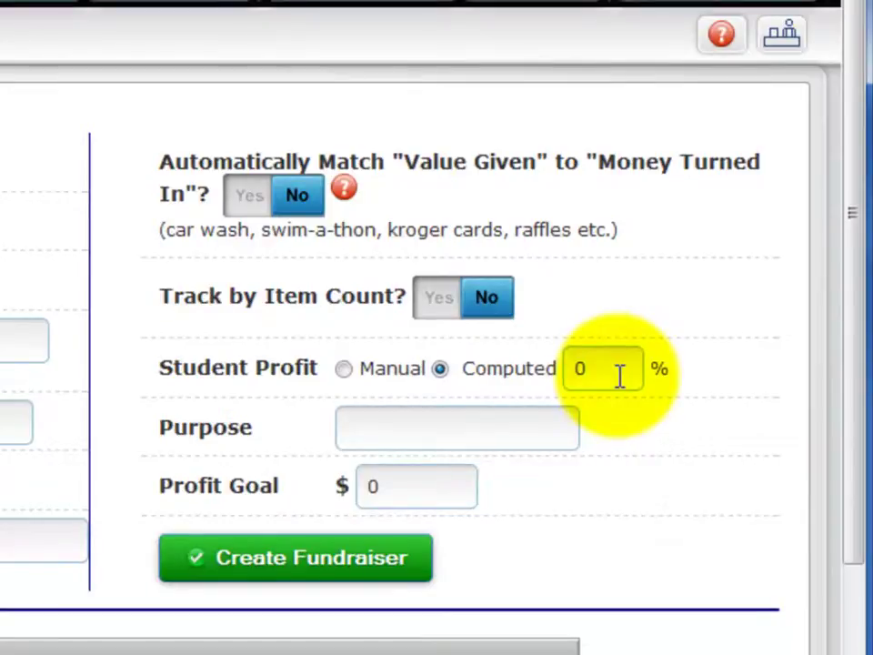
Step: Change the computed Student Profit percentage to 40, then 20, then 0
left_click_drag(615, 373, 550, 360)
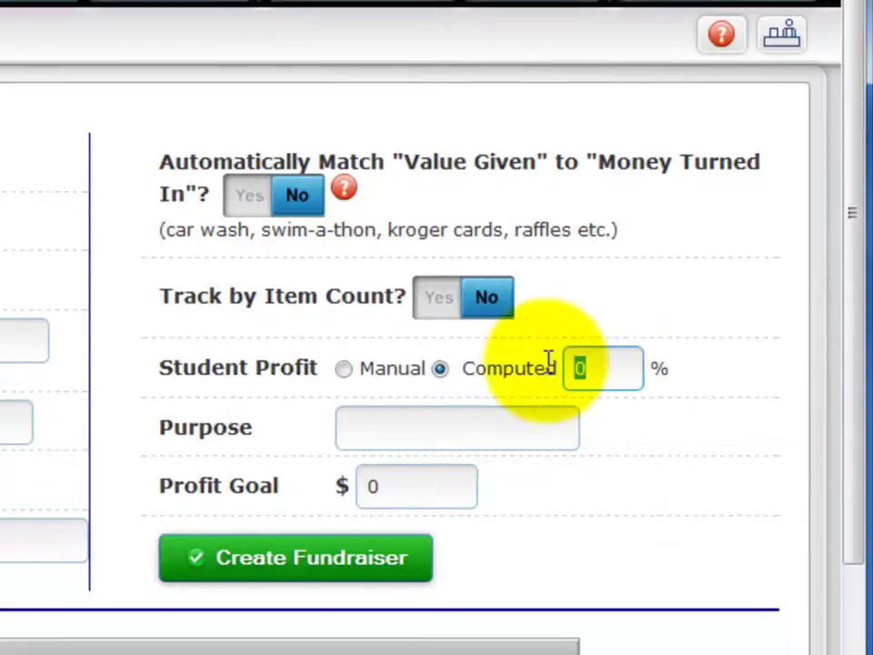
type("40")
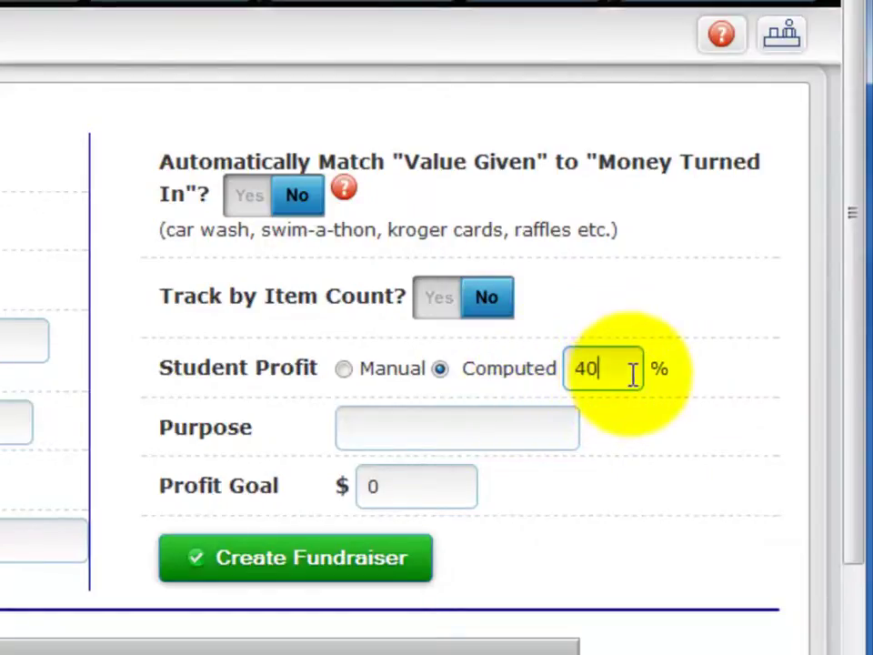
left_click_drag(633, 377, 564, 377)
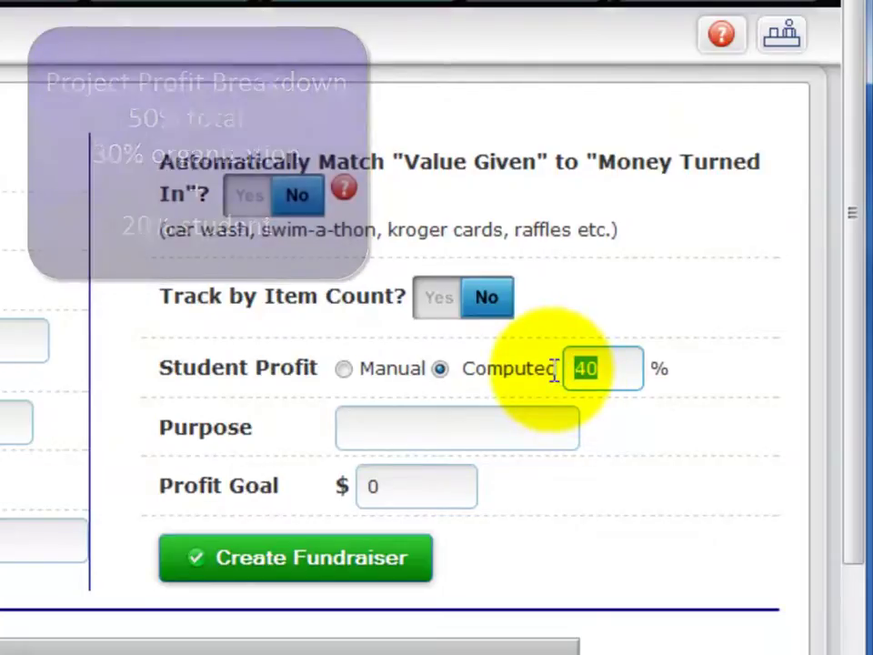
type("20")
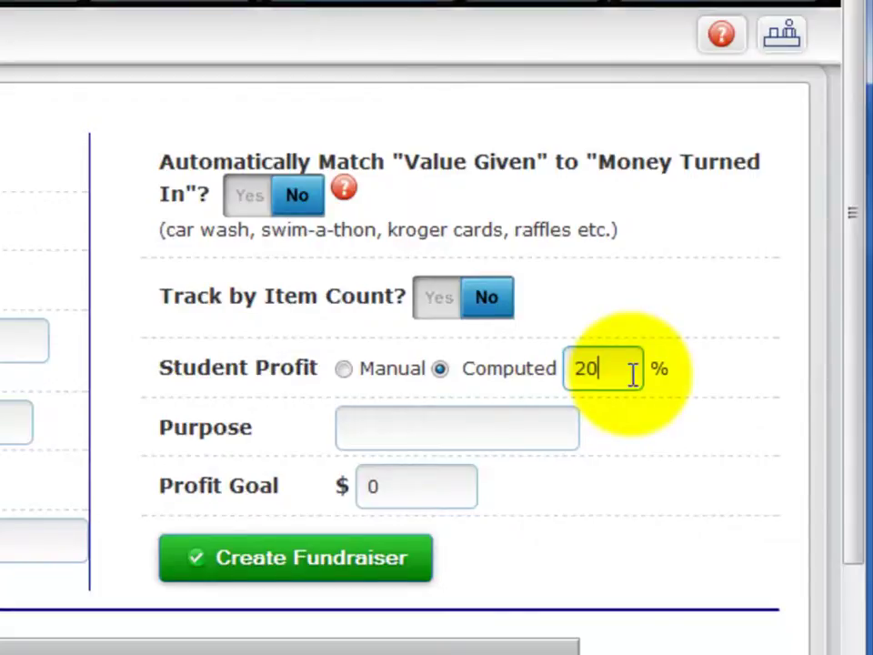
left_click_drag(633, 375, 522, 377)
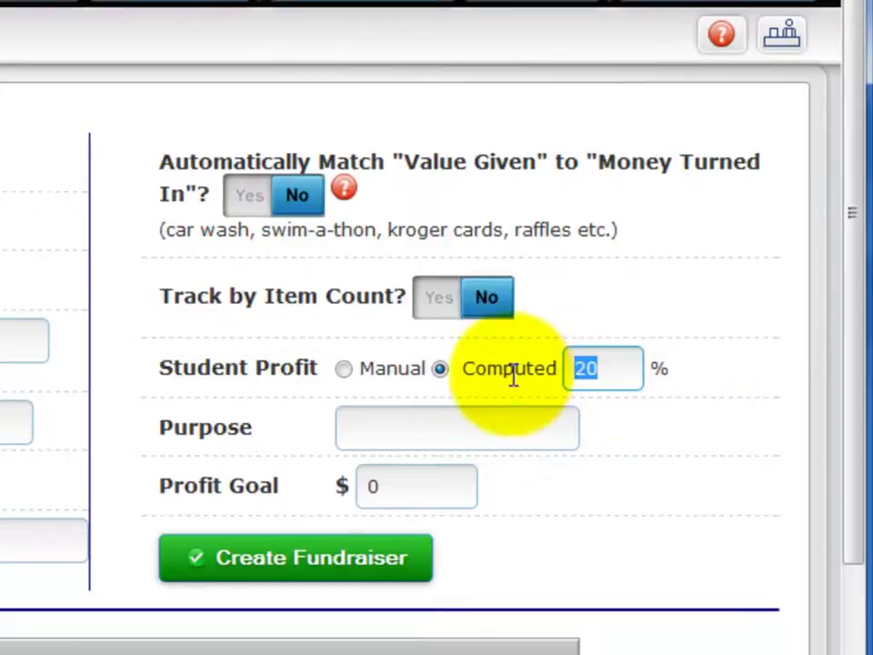
type("0")
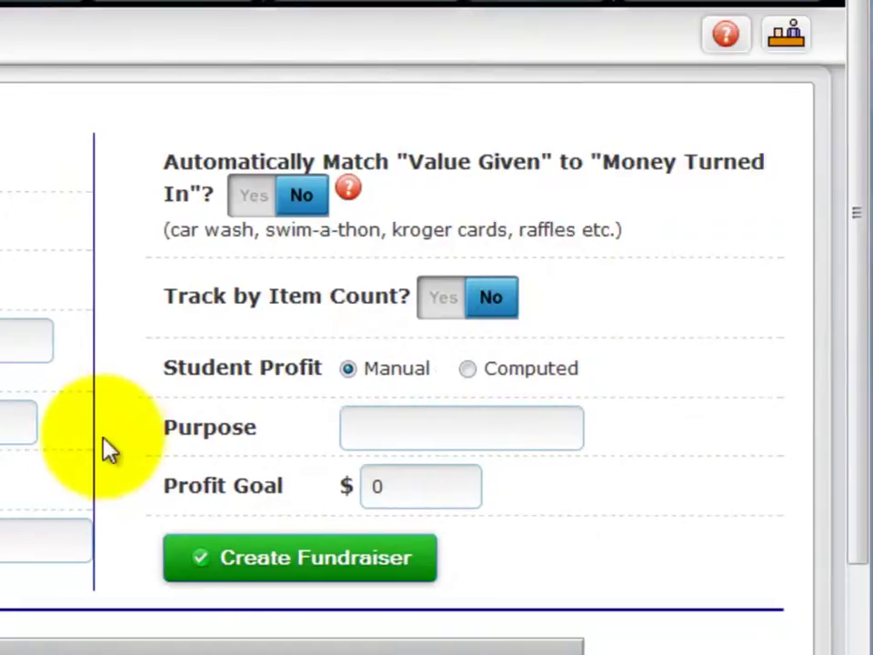
Step: Enter purpose 'Disney World Trip' and profit goal 50000, then create the fundraiser
left_click(363, 430)
type("Disney World Trip")
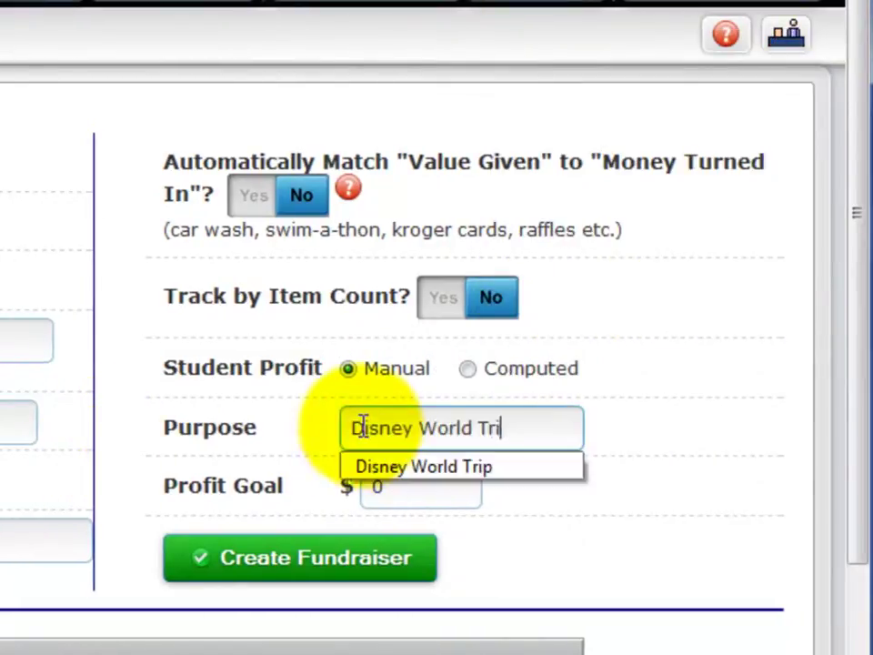
left_click(377, 490)
type("50000")
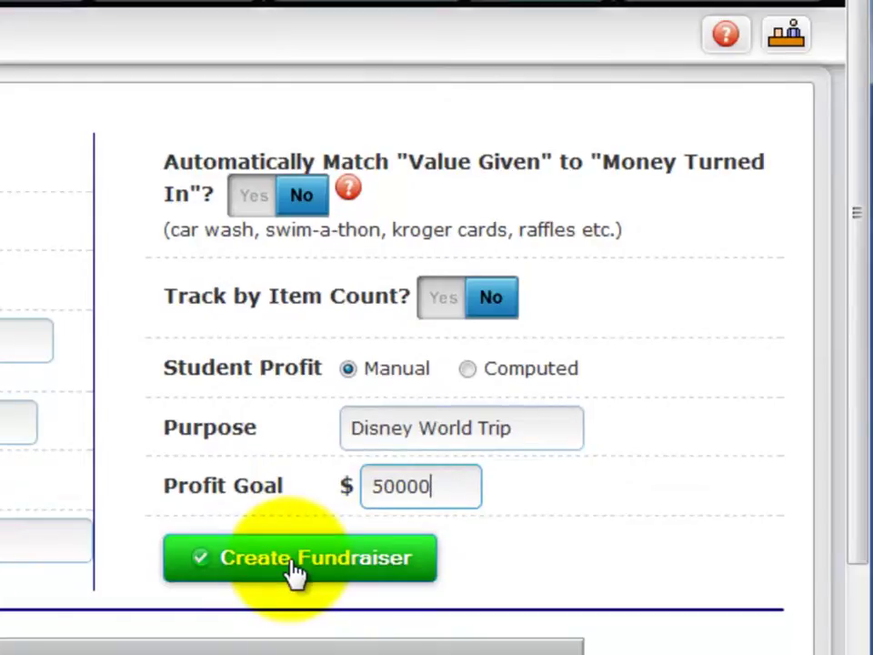
left_click(346, 575)
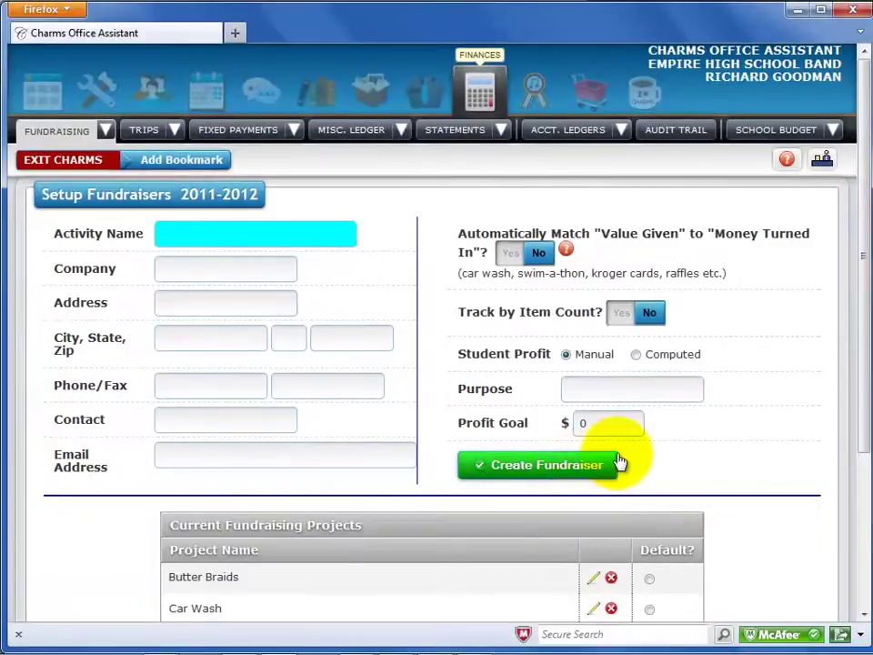
scroll(774, 179, "down", 3)
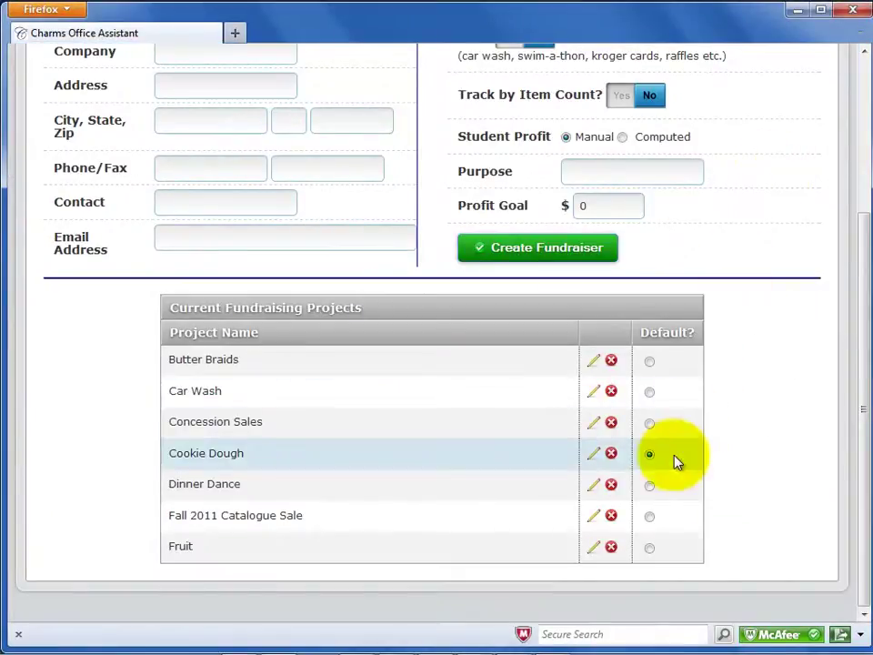
Step: Mark Fall 2011 Catalogue Sale as the default fundraiser, confirm, and open its Delete Fundraiser page
left_click(649, 516)
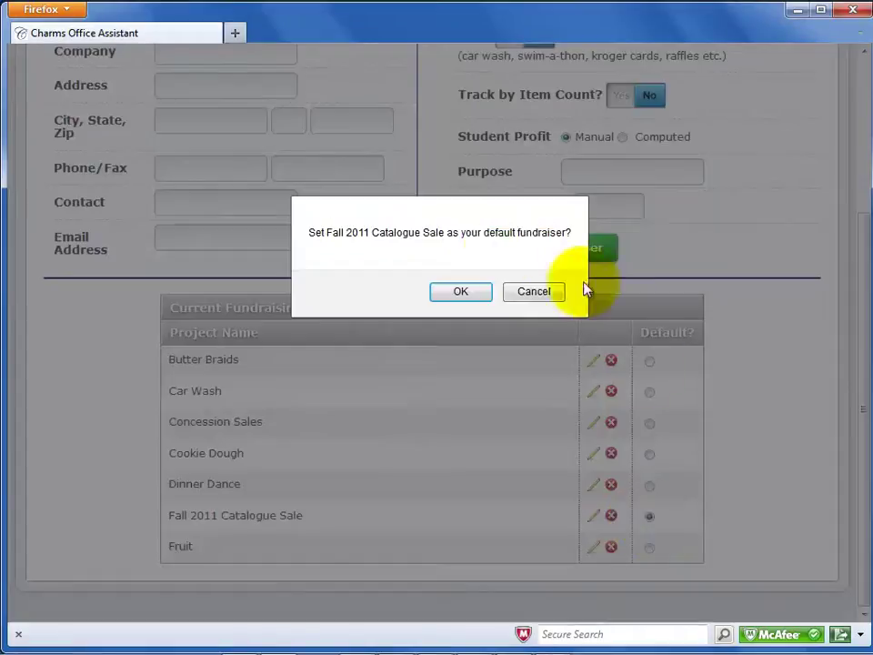
left_click(462, 292)
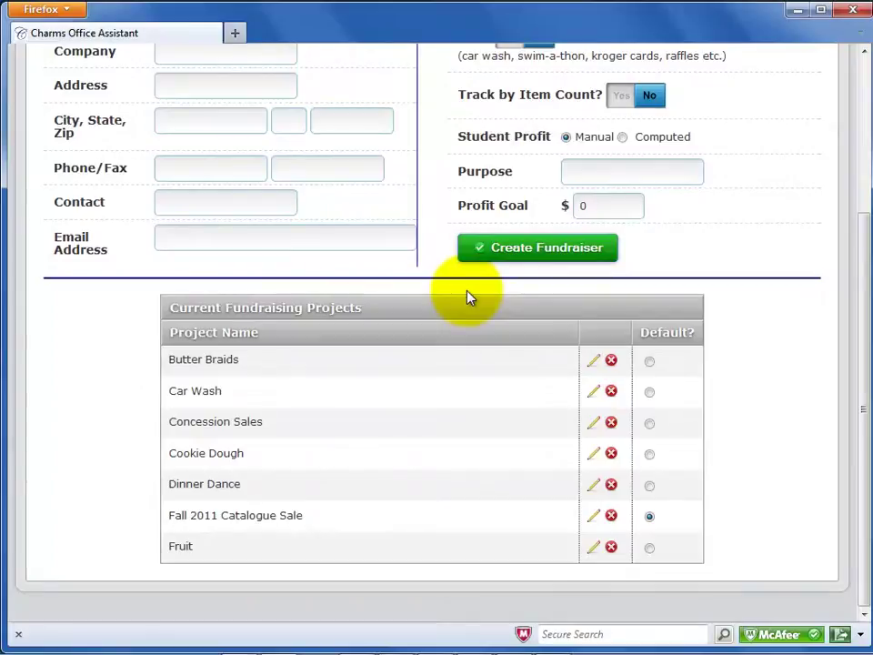
left_click(615, 520)
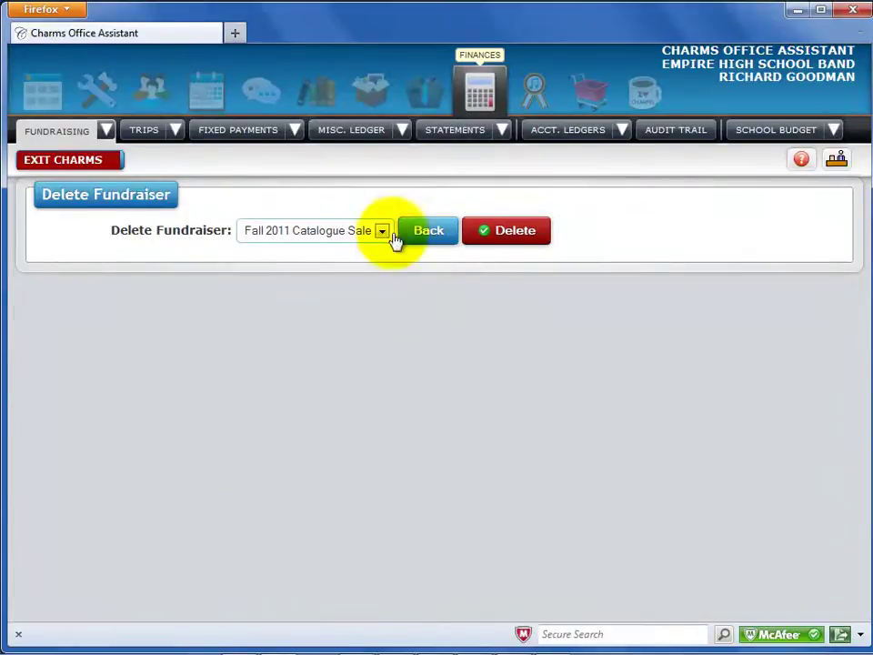
Step: Pick Fall 2011 Catalogue Sale in the Delete Fundraiser dropdown and delete it
left_click(380, 233)
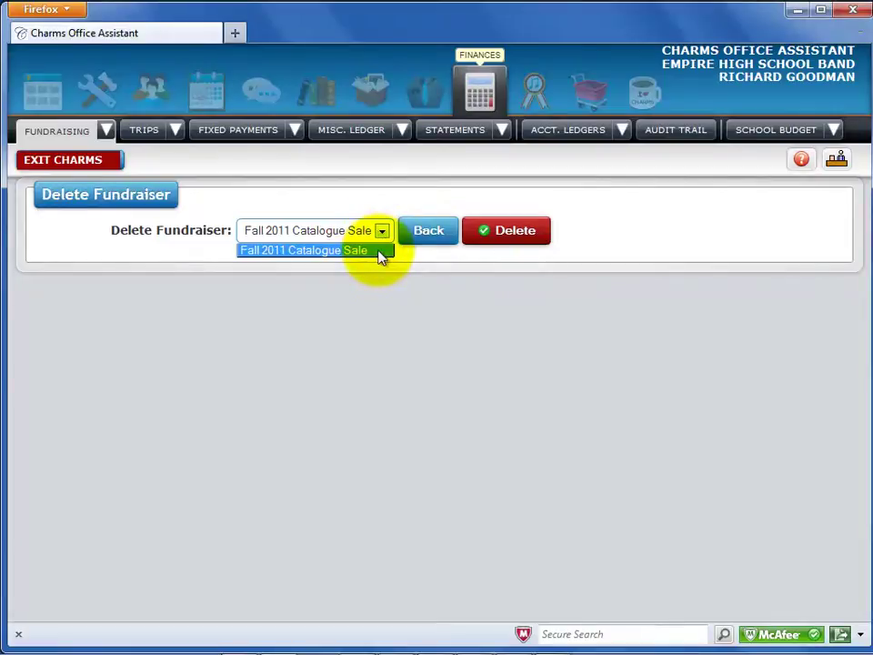
left_click(379, 255)
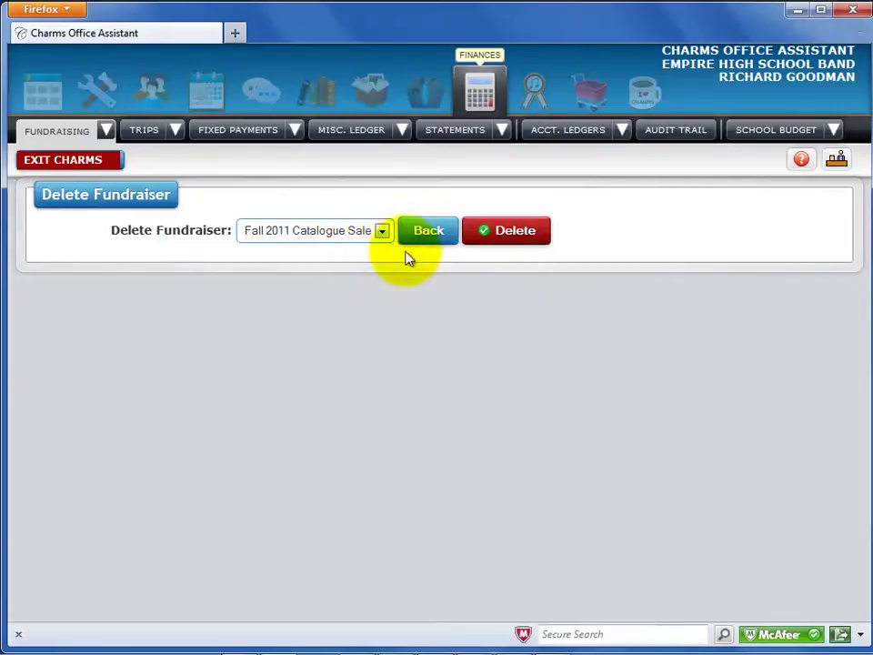
left_click(536, 240)
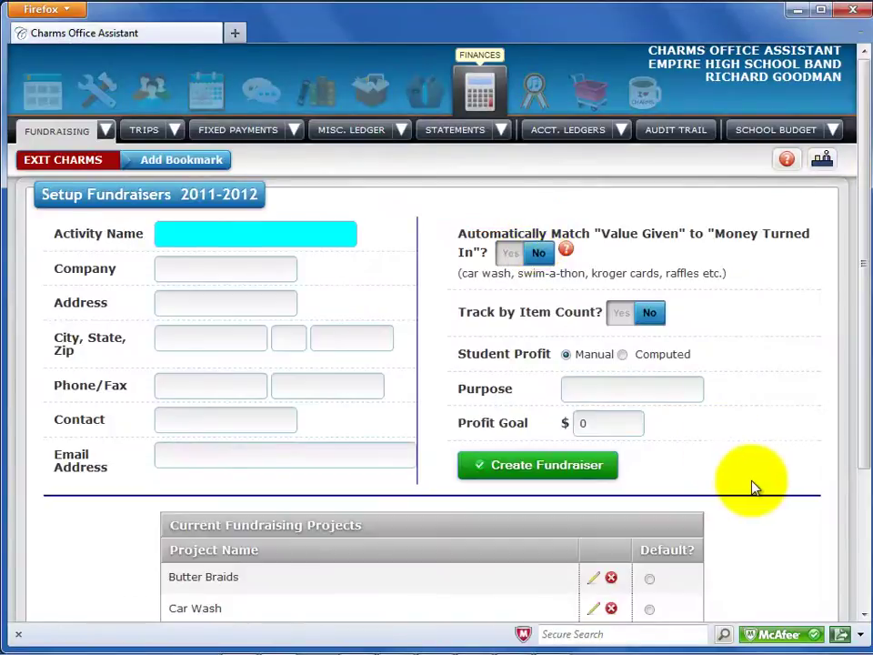
scroll(701, 482, "down", 4)
Step: Open Concession Sales in Modify Fundraiser, select its activity name, and set Student Share to Manual
left_click(594, 455)
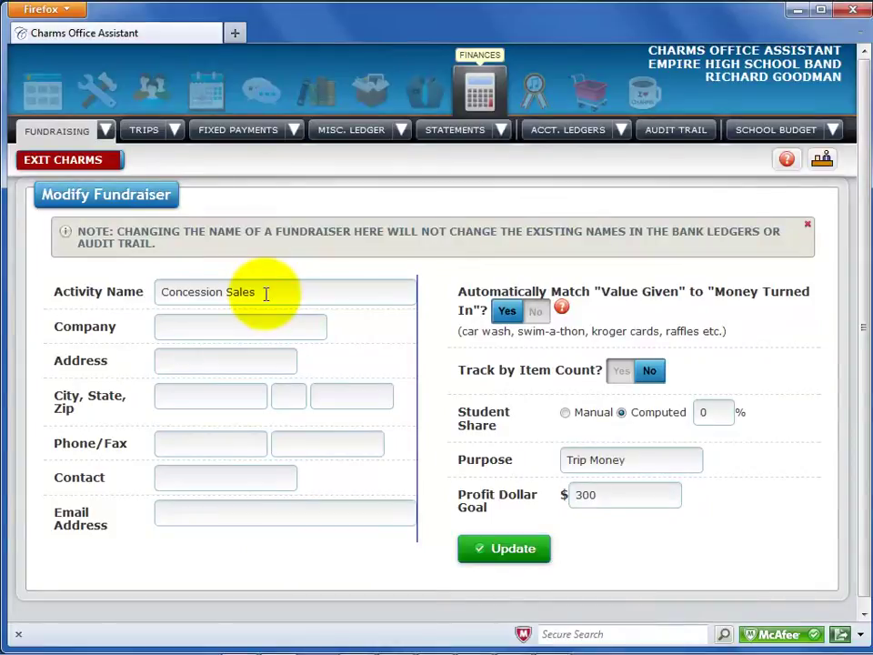
left_click_drag(266, 292, 167, 292)
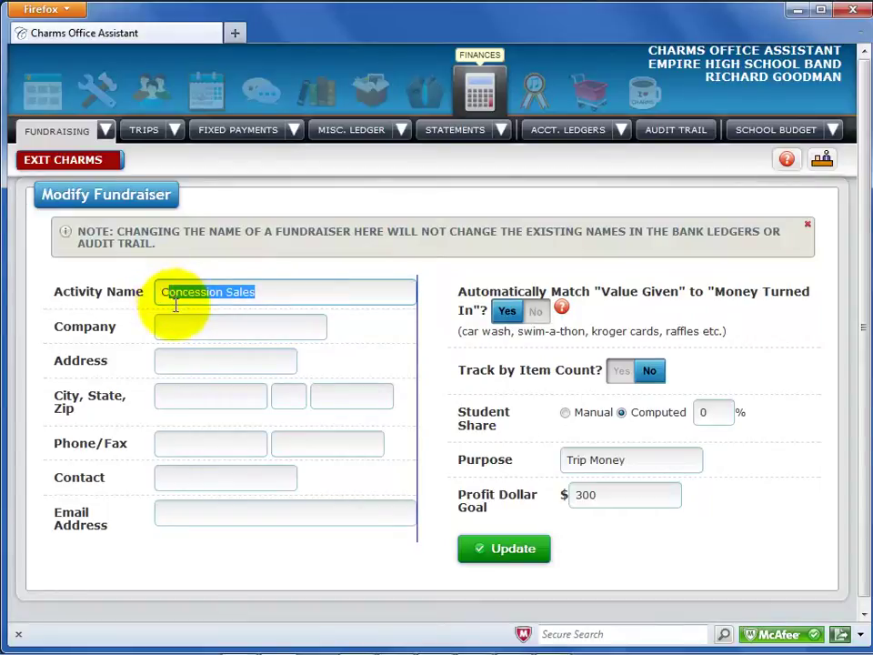
left_click(565, 414)
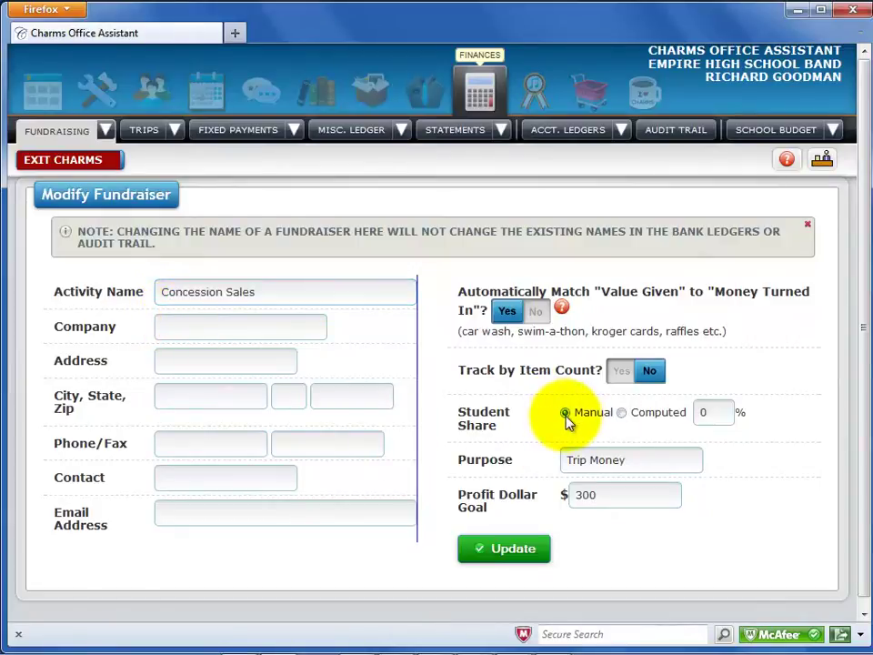